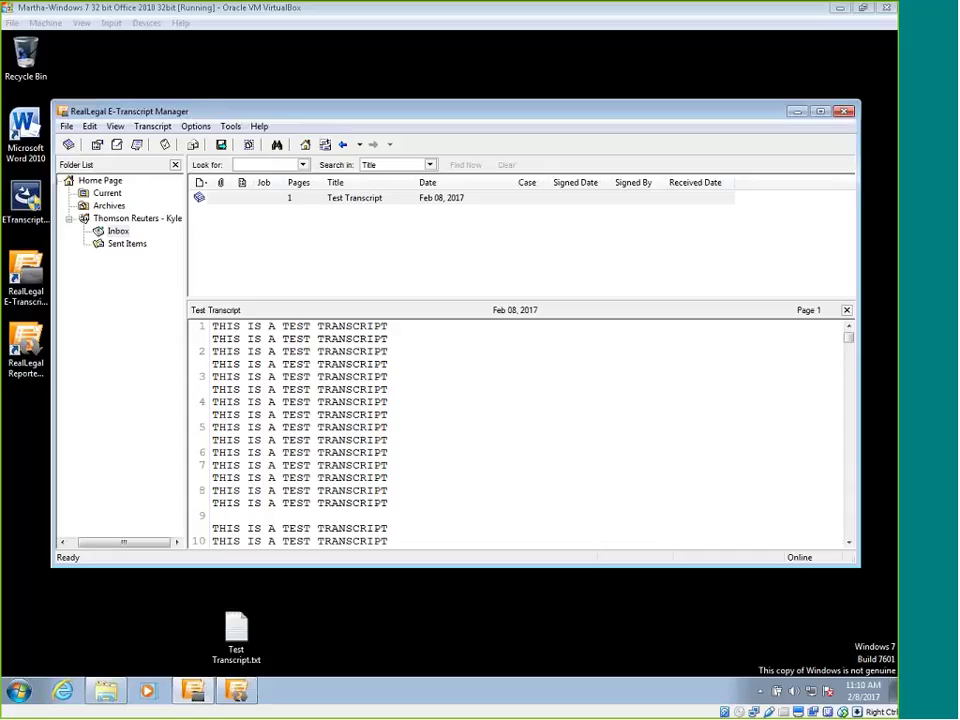
Select the Test Transcript dated Feb 08, 2017 in the Inbox.
click(320, 200)
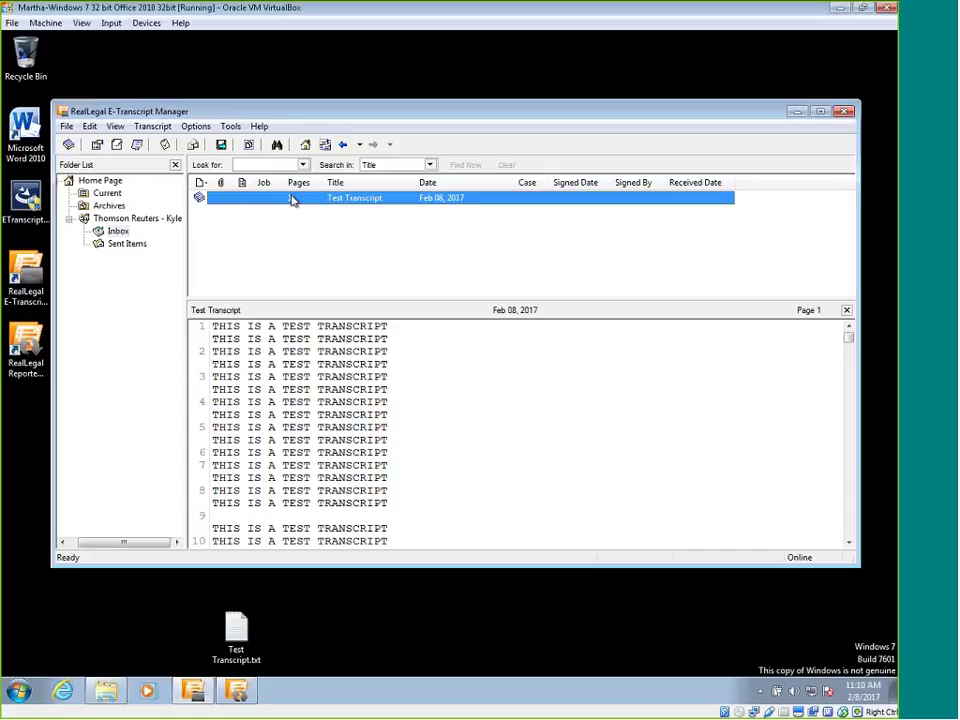
In the Test Transcript's Security properties, lock out Save as and Print condensed, then confirm.
right_click(298, 200)
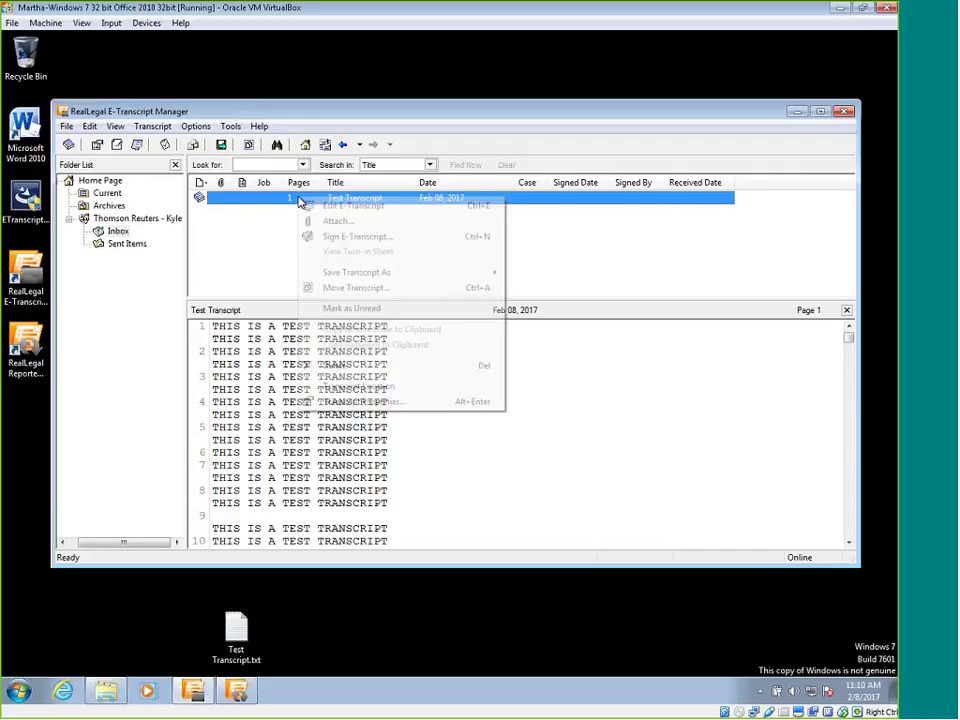
click(360, 402)
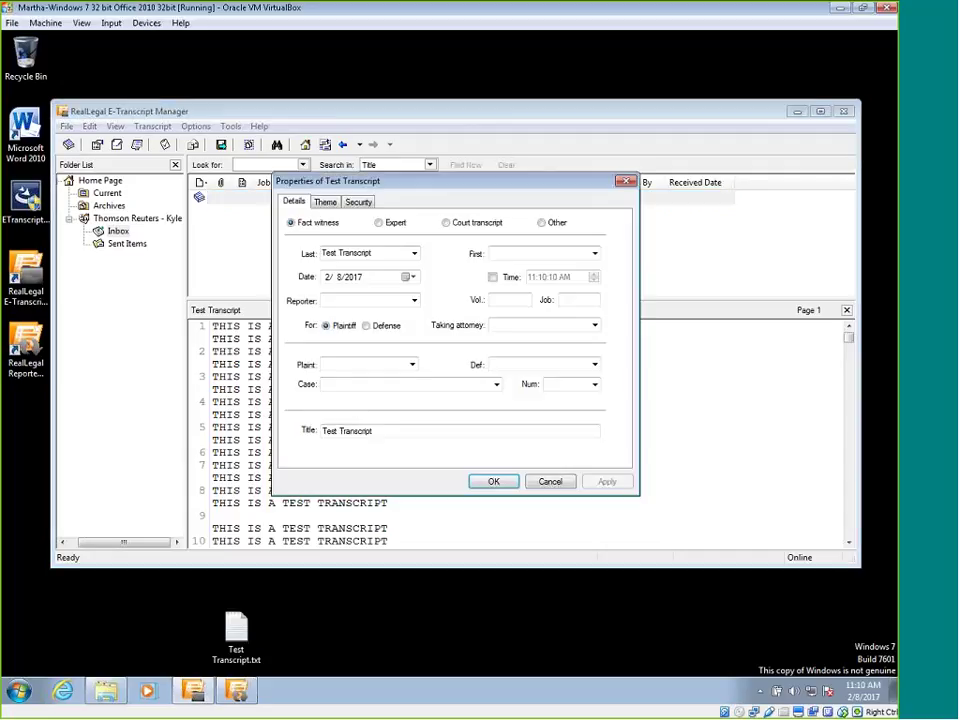
click(365, 205)
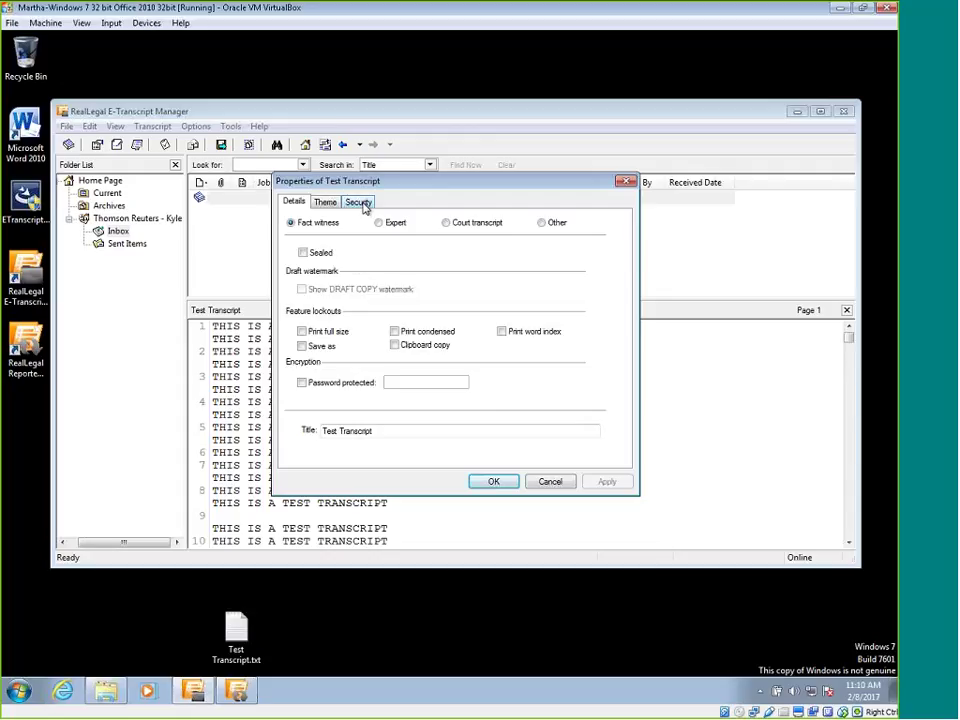
click(362, 203)
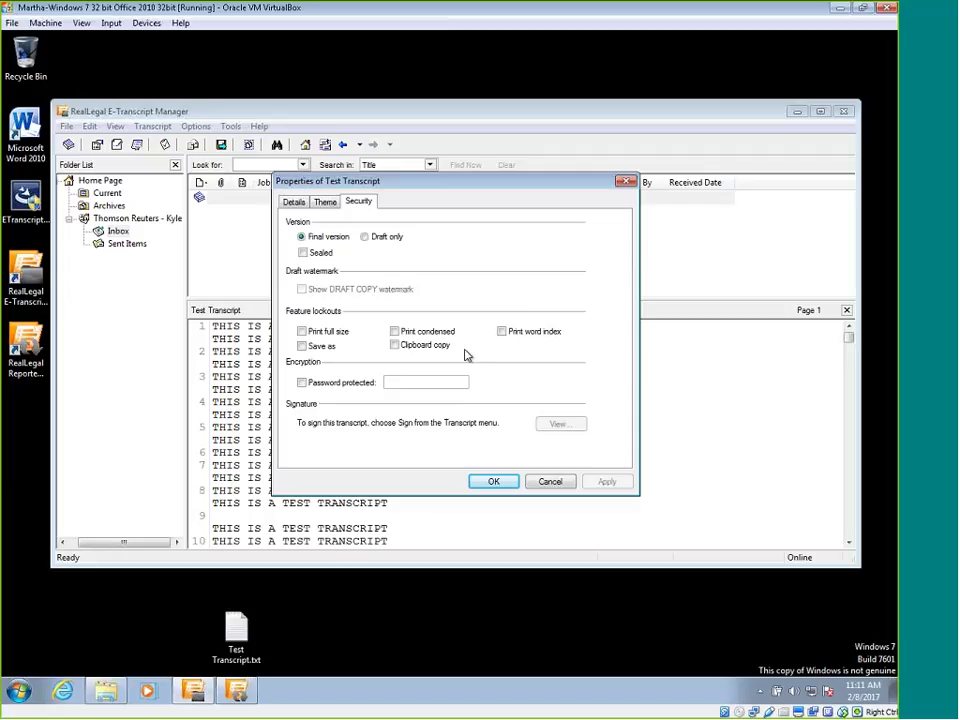
click(302, 347)
click(394, 331)
click(600, 482)
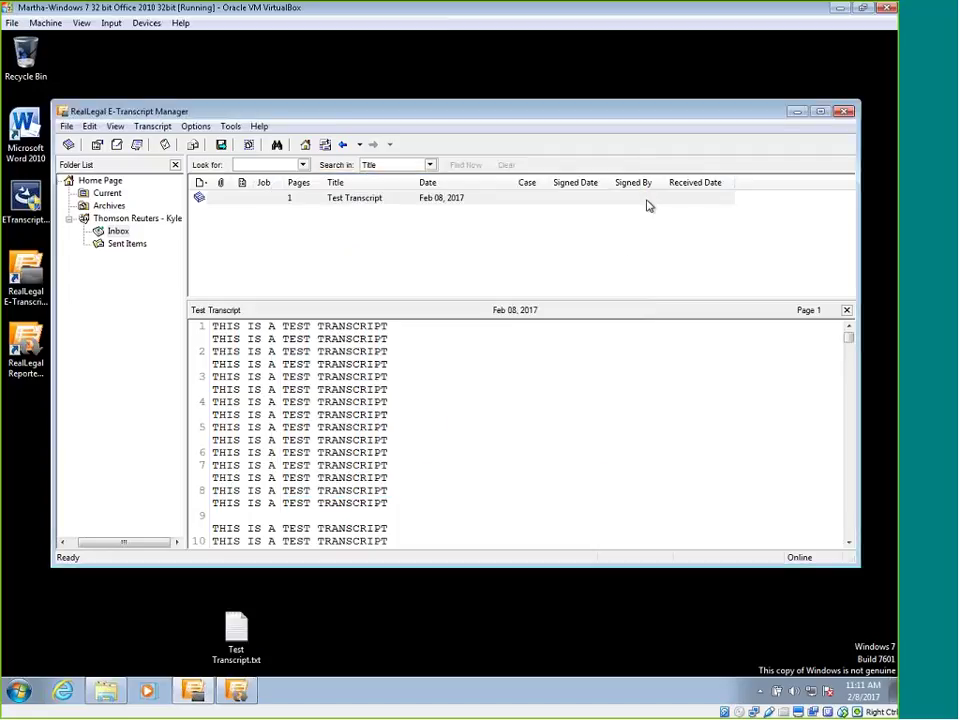
Add an Unlock Code column to the transcript list and widen it to show the full code.
right_click(762, 188)
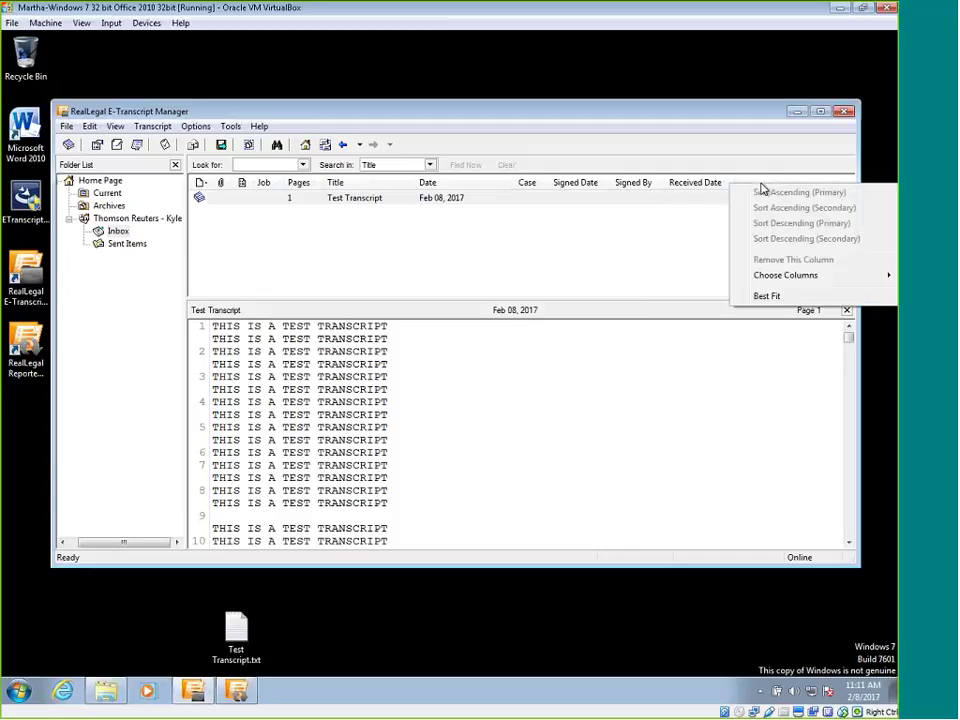
mouse_move(767, 278)
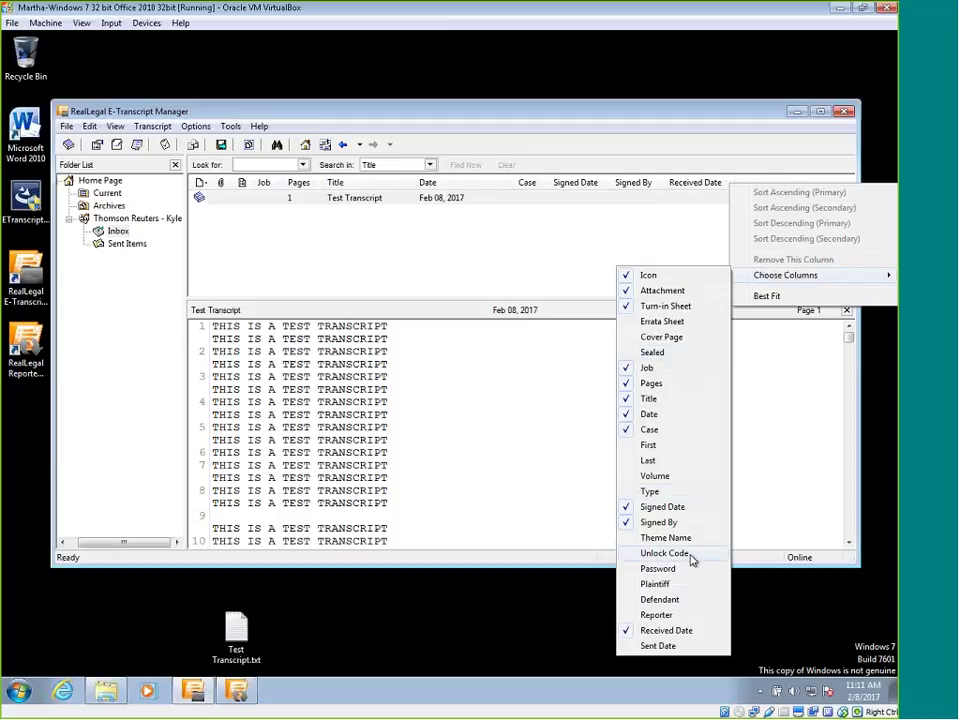
click(690, 556)
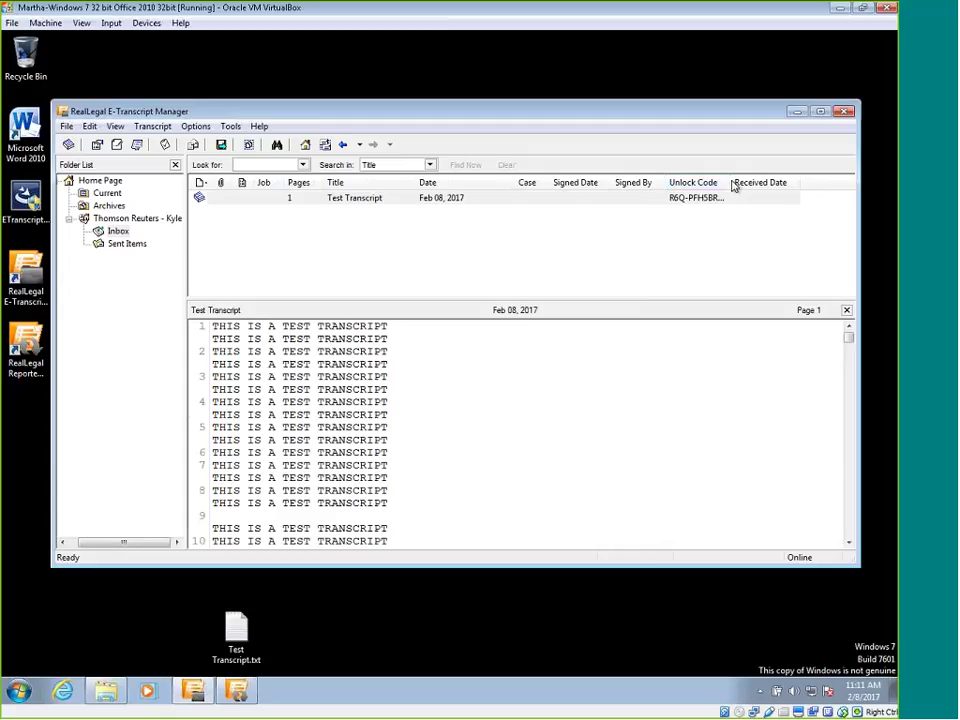
drag(732, 183, 755, 182)
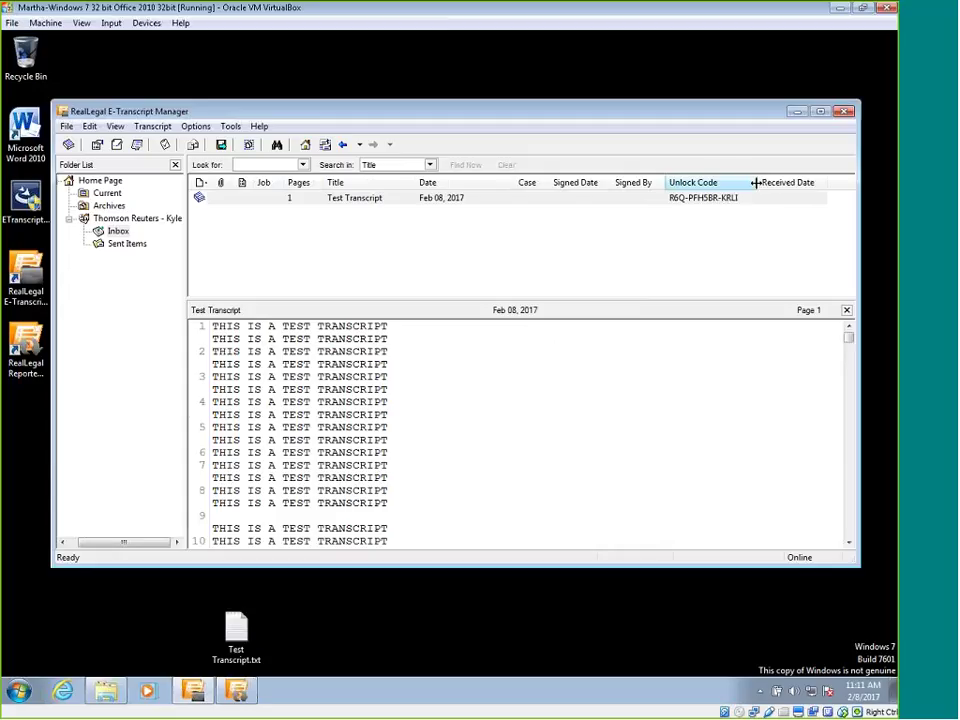
click(754, 185)
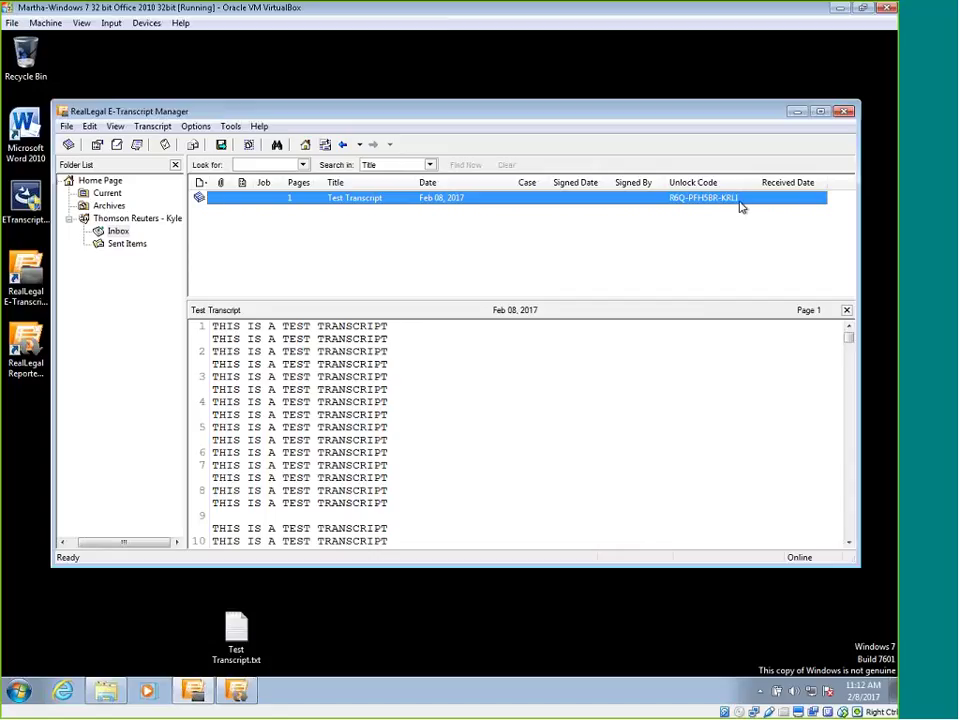
Copy the Test Transcript's unlock code to the clipboard from its context menu.
right_click(700, 203)
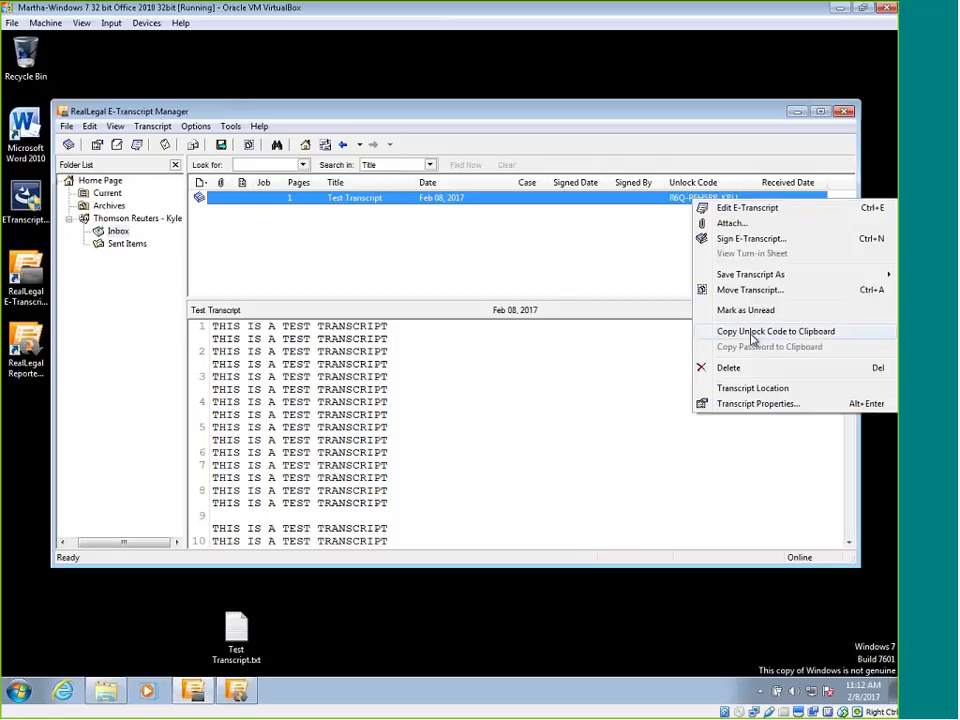
click(752, 336)
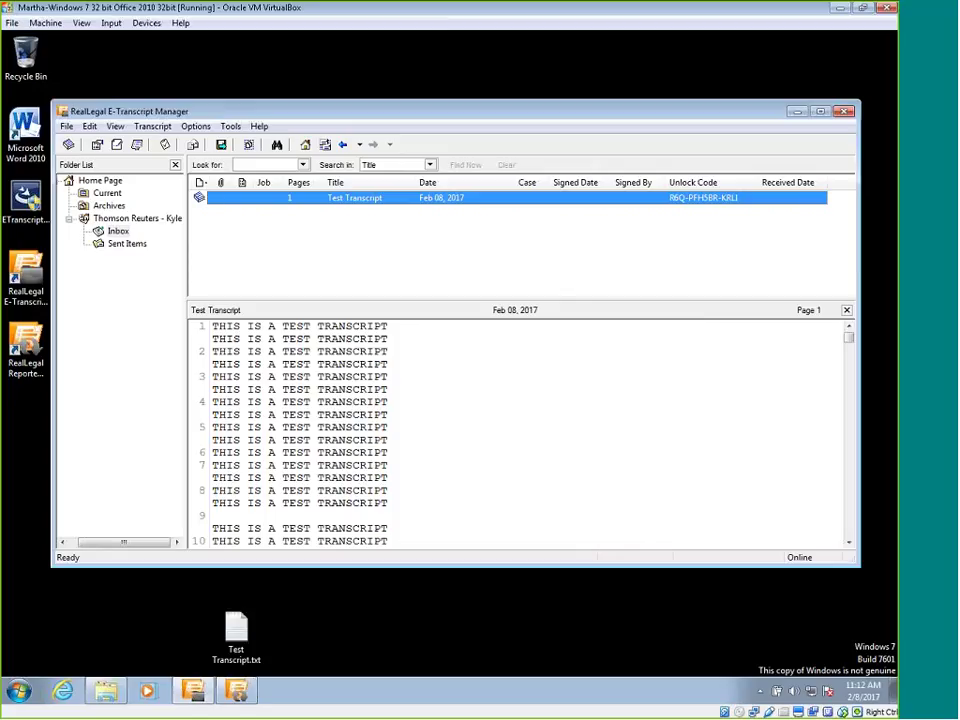
Launch Notepad from the Start menu search and move its window fully onto the screen.
click(19, 690)
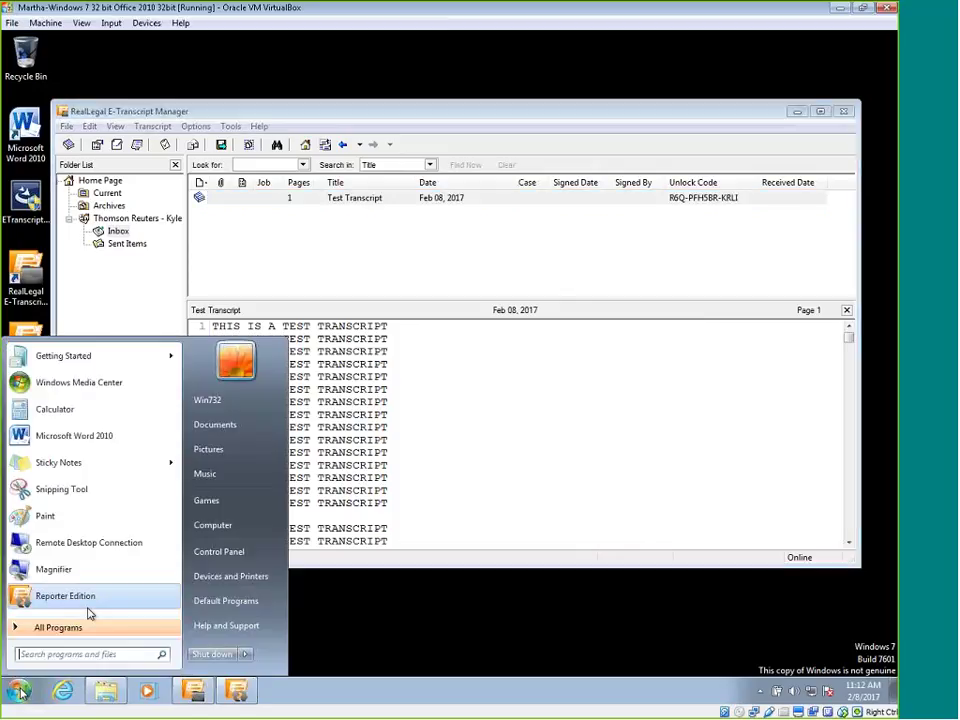
text(note)
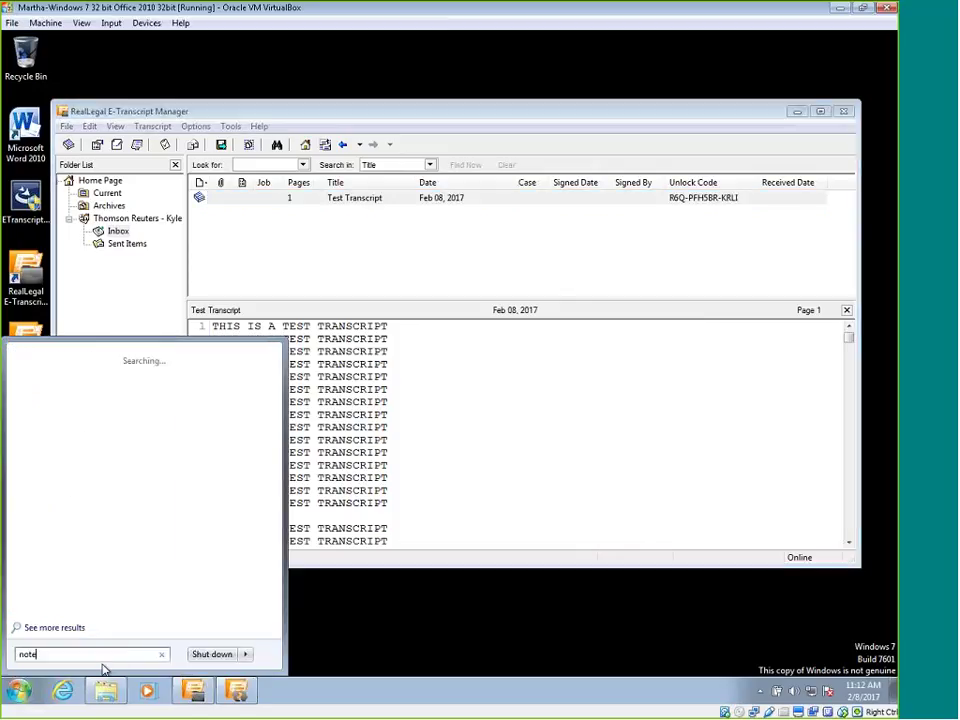
text(pad)
key(Return)
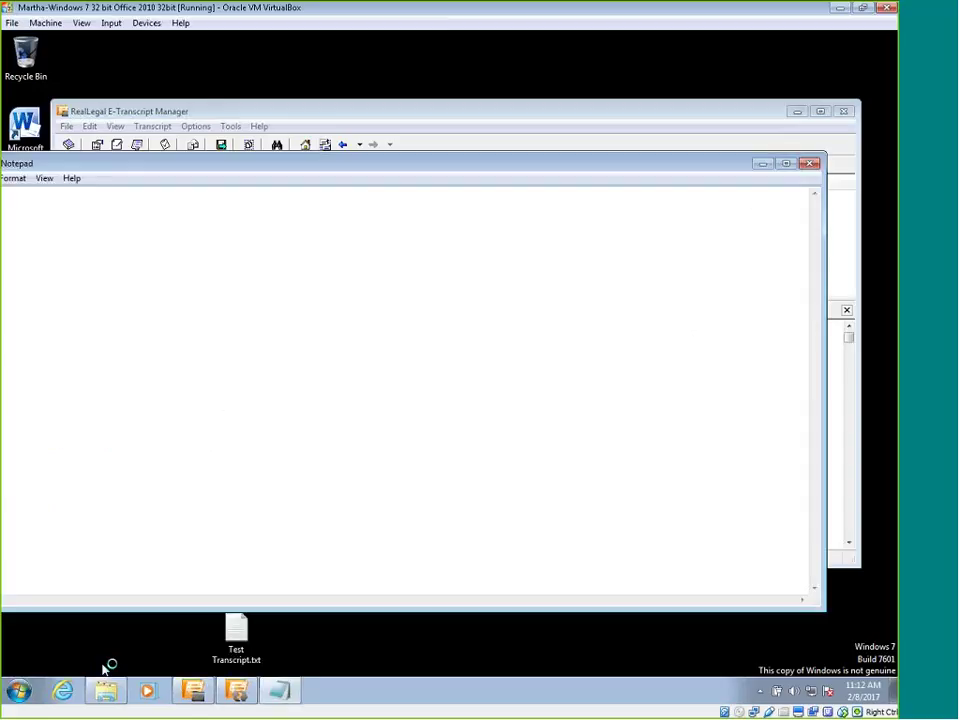
drag(242, 178, 309, 194)
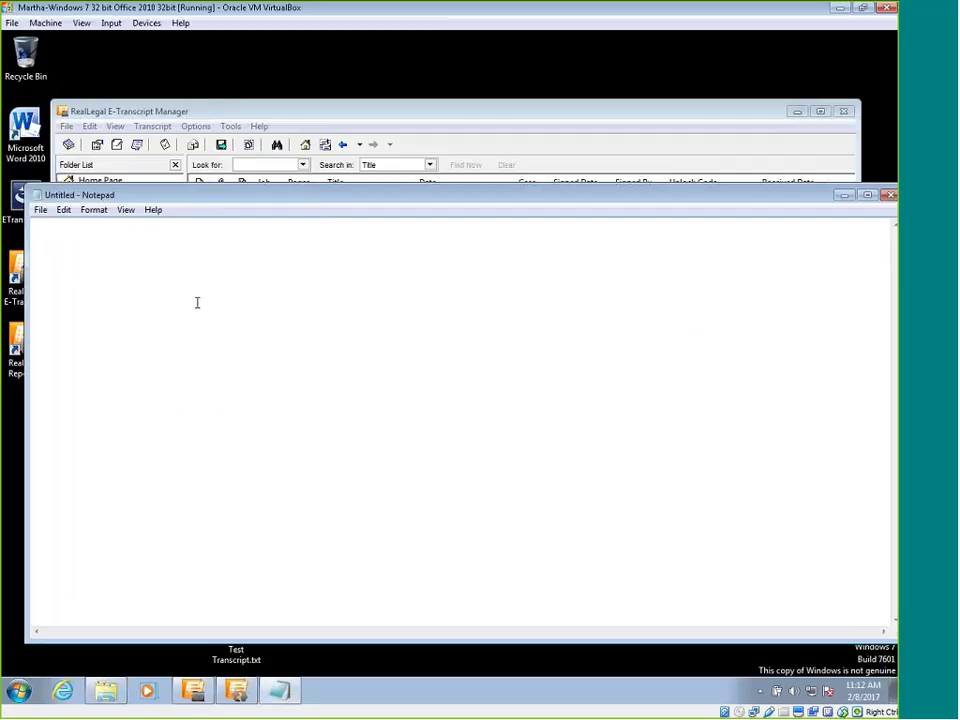
Write 'Dear customer,' and 'The unlock code is', then paste the unlock code after it.
text(Dear customer,)
key(Return)
key(Return)
text(The unlock )
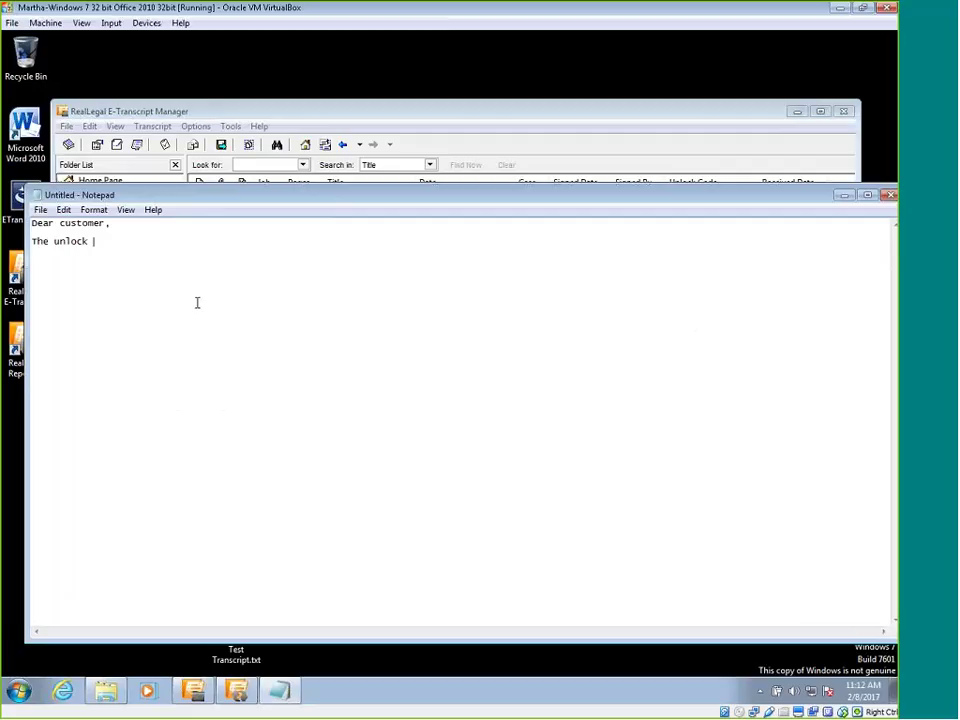
text(code is)
right_click(198, 242)
click(232, 305)
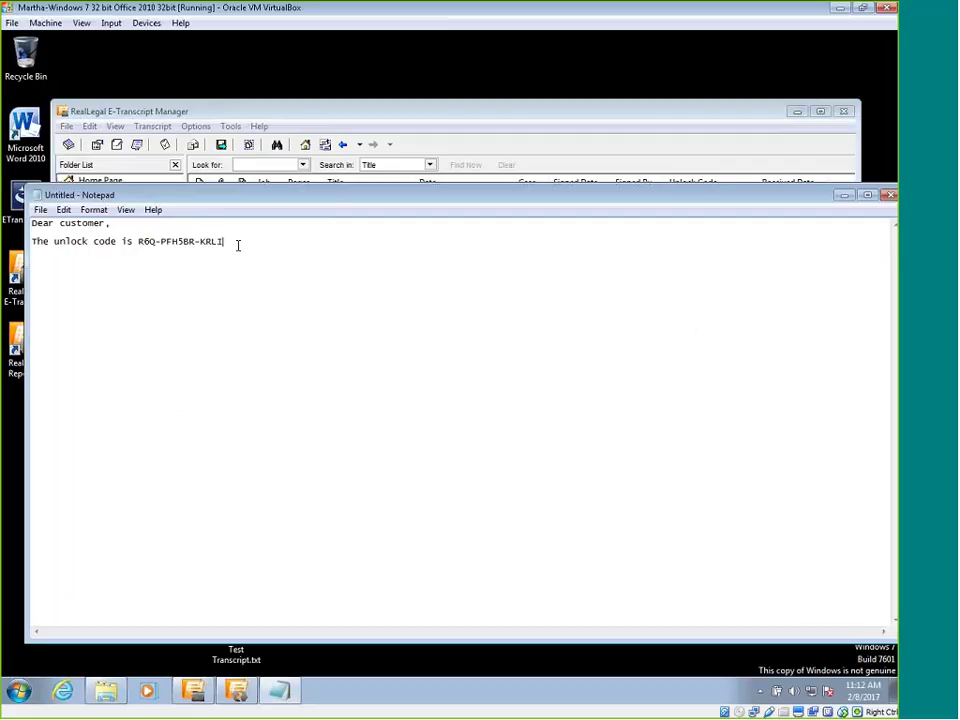
Return to E-Transcript Manager and recopy the Test Transcript's unlock code from the Edit menu.
click(420, 115)
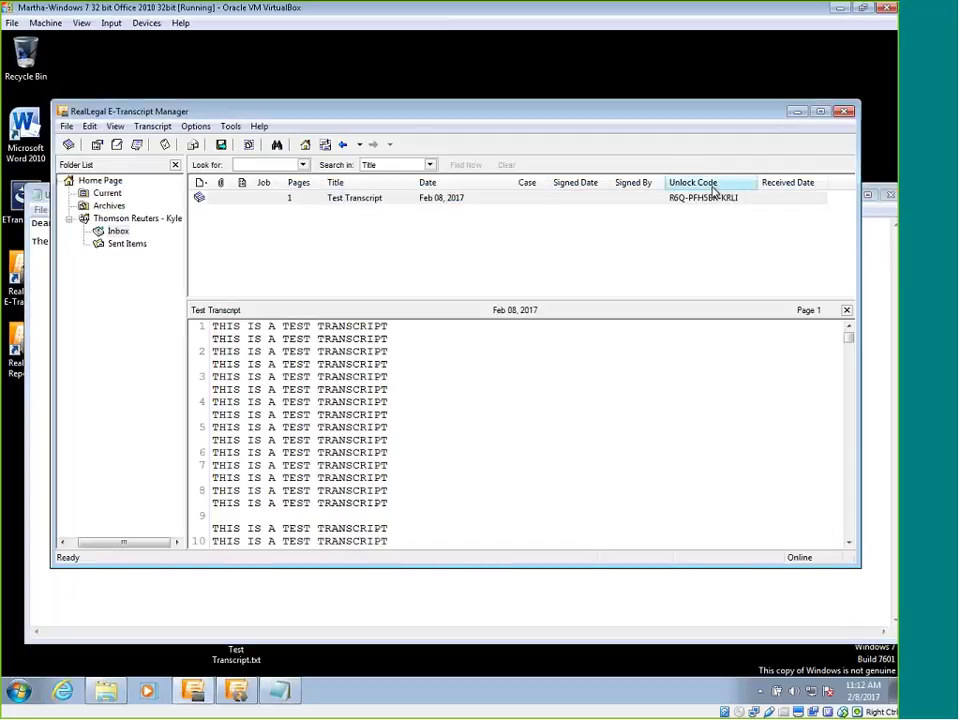
click(90, 128)
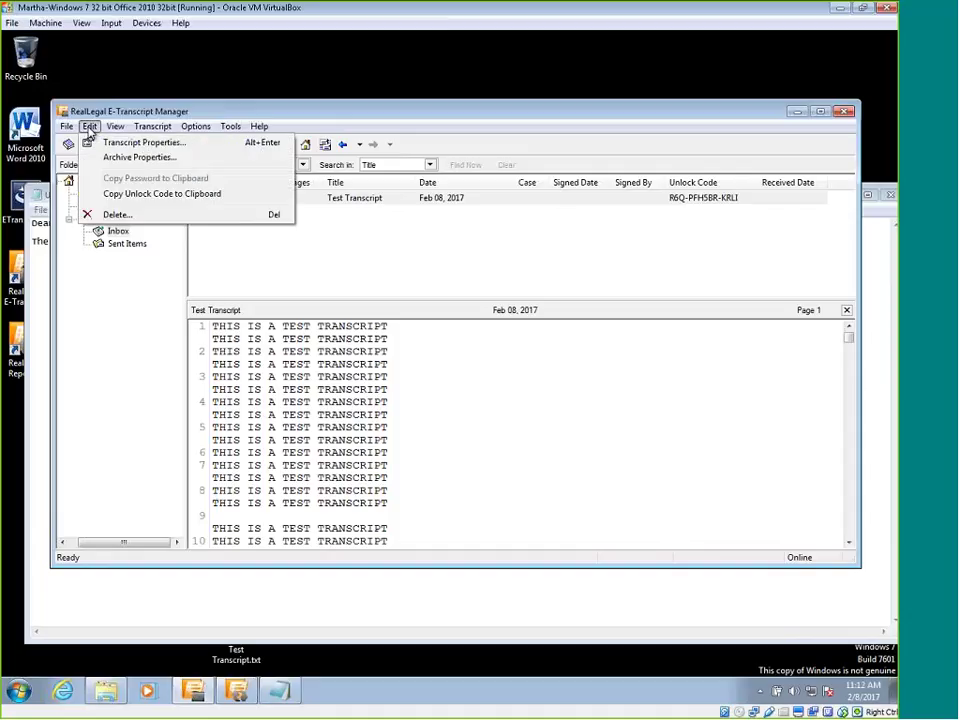
click(137, 196)
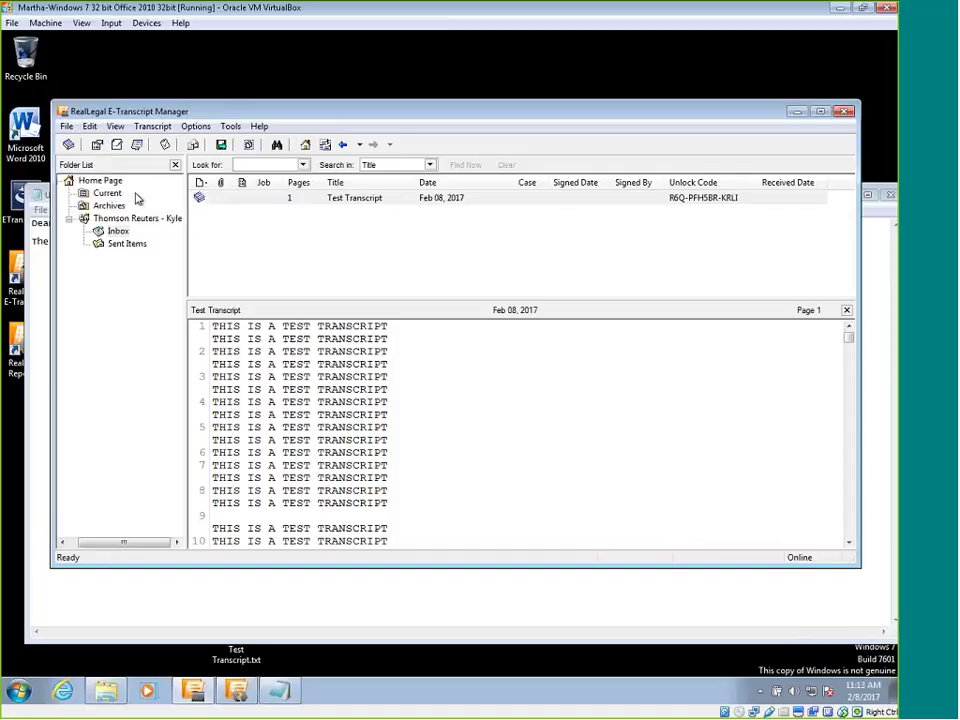
click(711, 201)
right_click(711, 201)
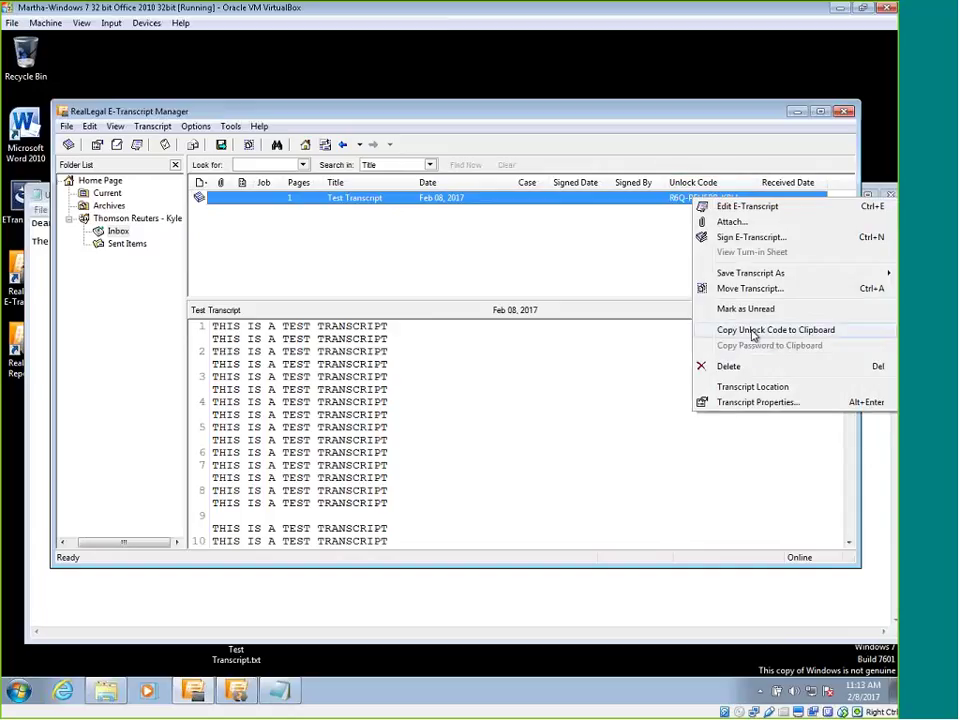
click(483, 242)
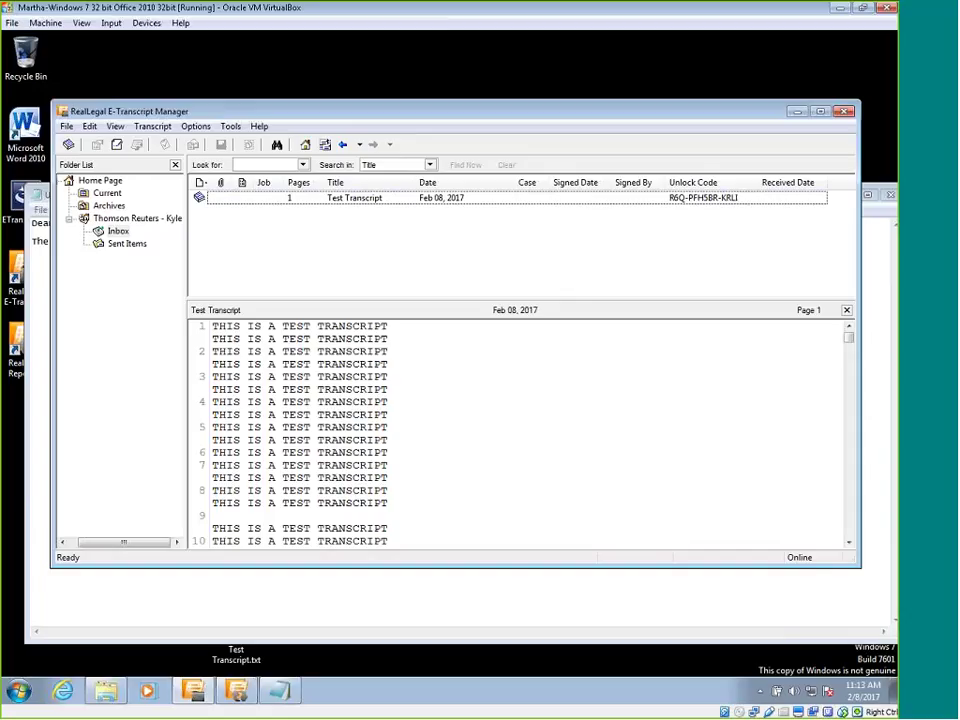
Clear the Save as, Clipboard copy and Print condensed lockouts in the transcript's Security properties.
right_click(334, 199)
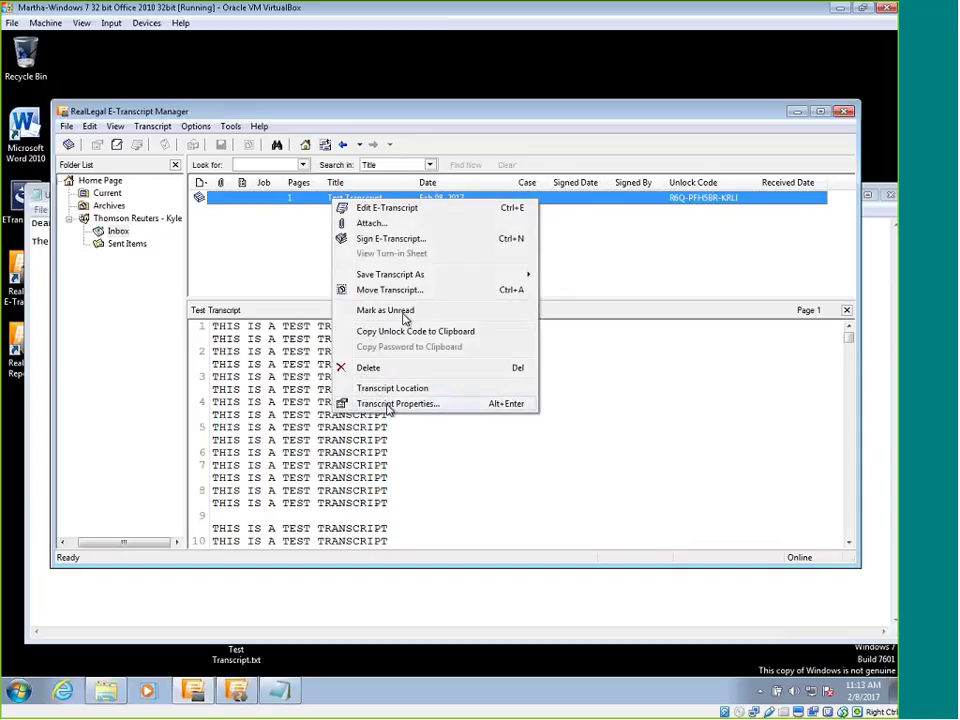
click(390, 404)
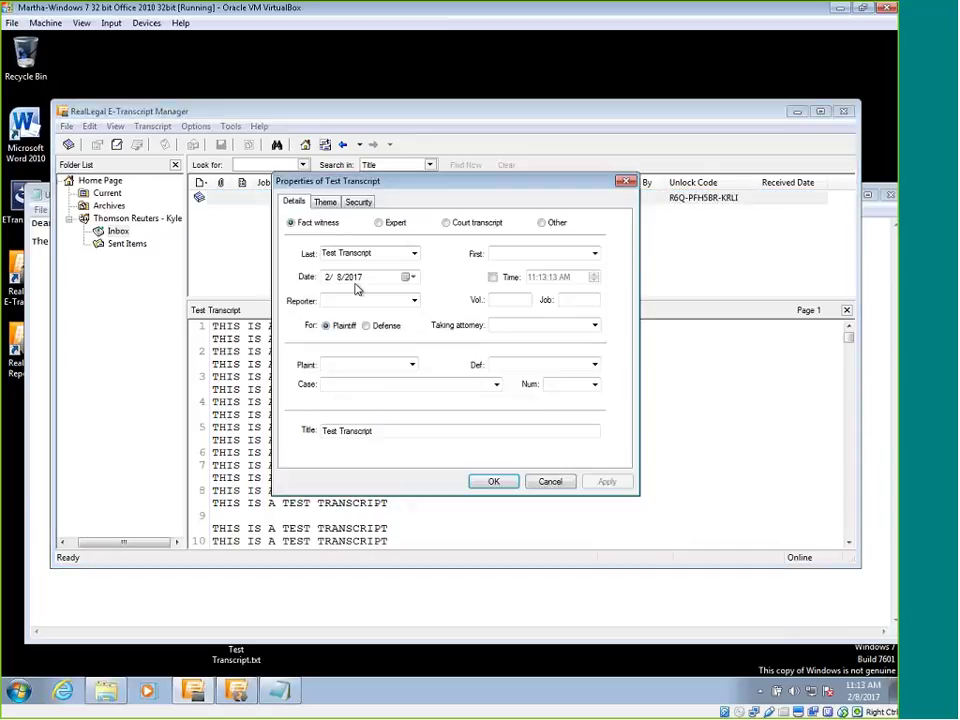
click(359, 202)
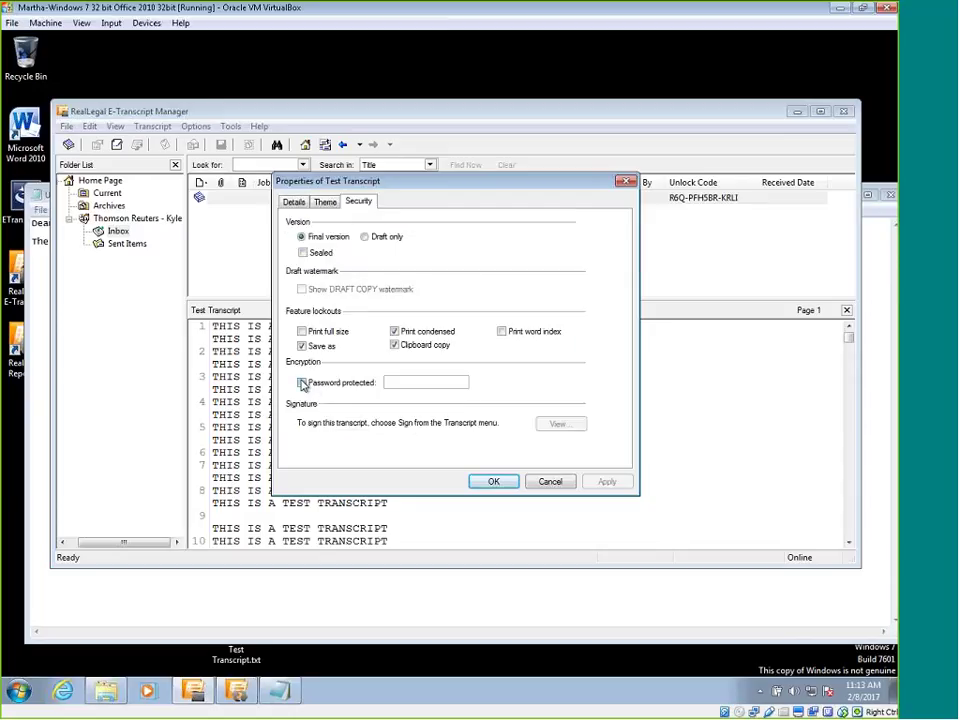
click(302, 346)
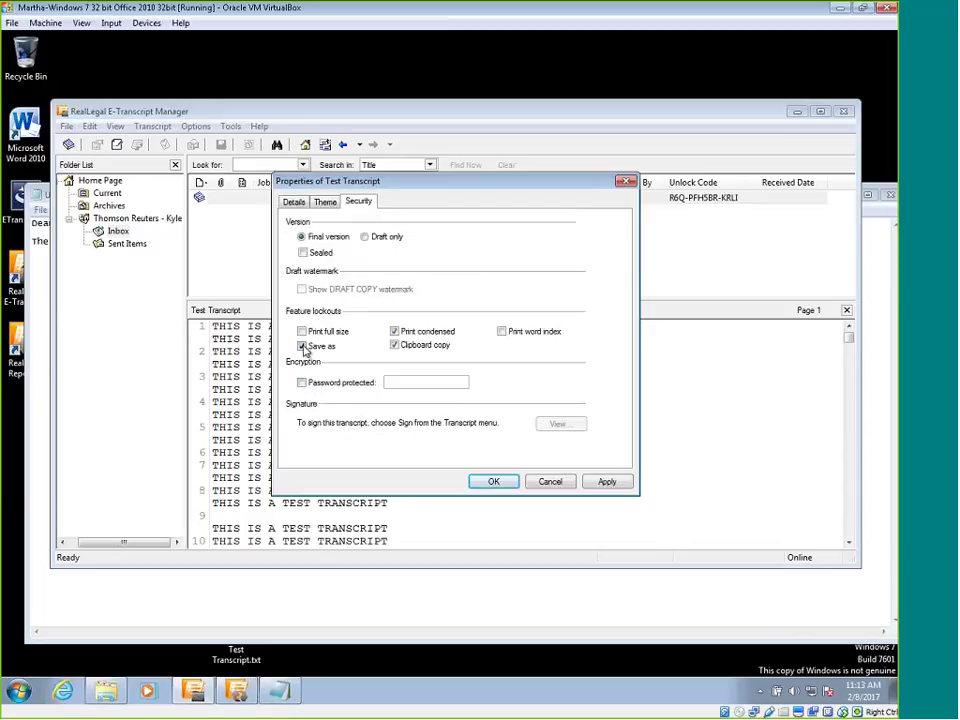
click(396, 345)
click(395, 331)
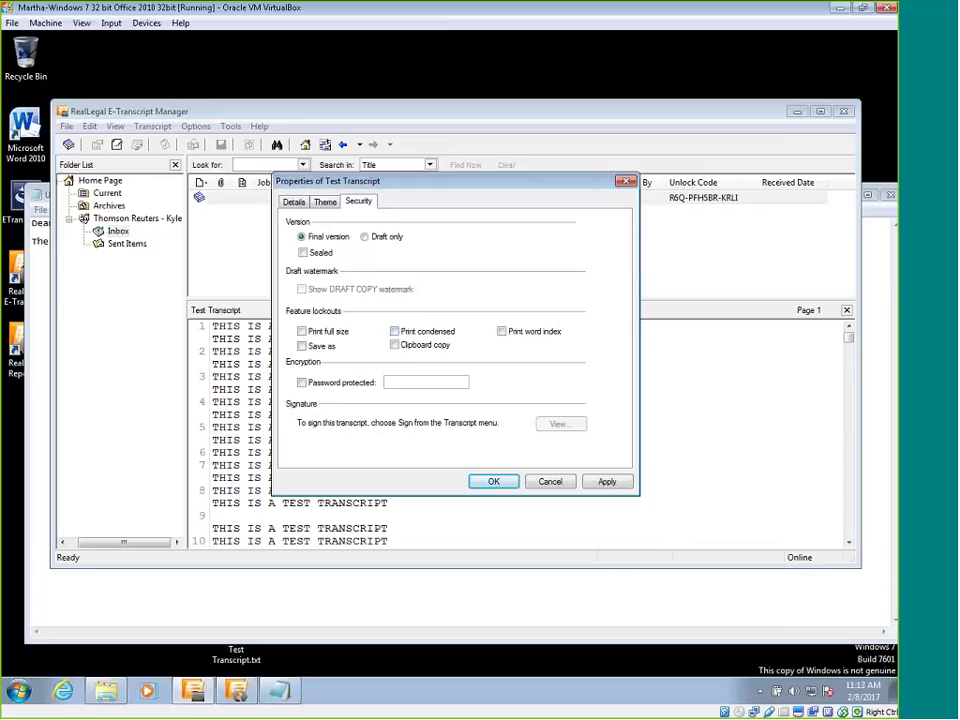
click(507, 478)
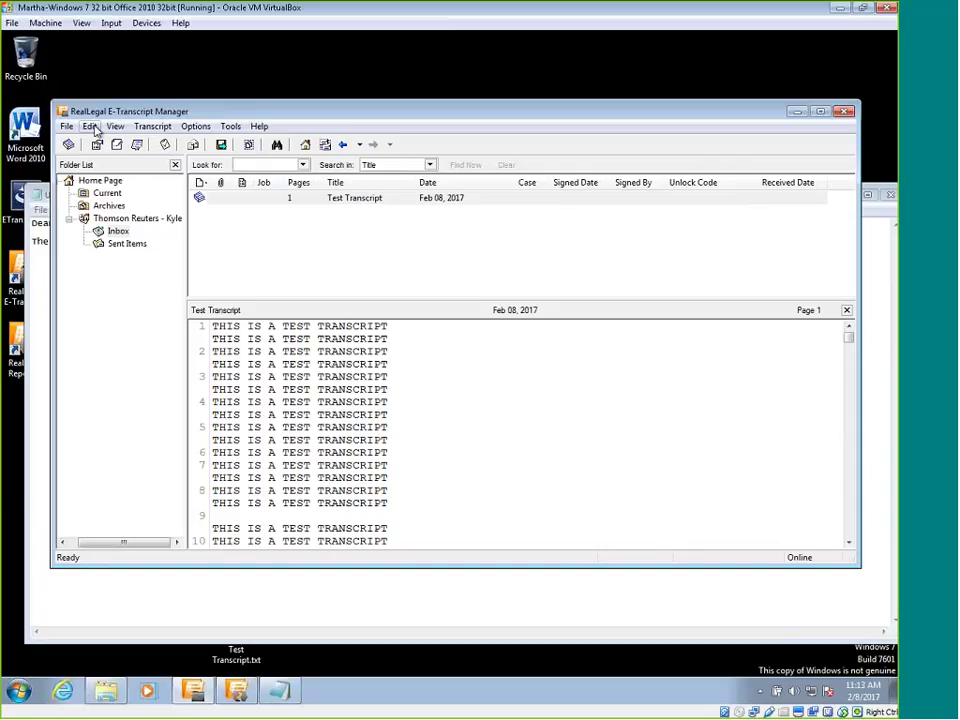
Turn on Password protected in the Test Transcript's Security properties and enter the transcript password.
right_click(493, 199)
click(549, 404)
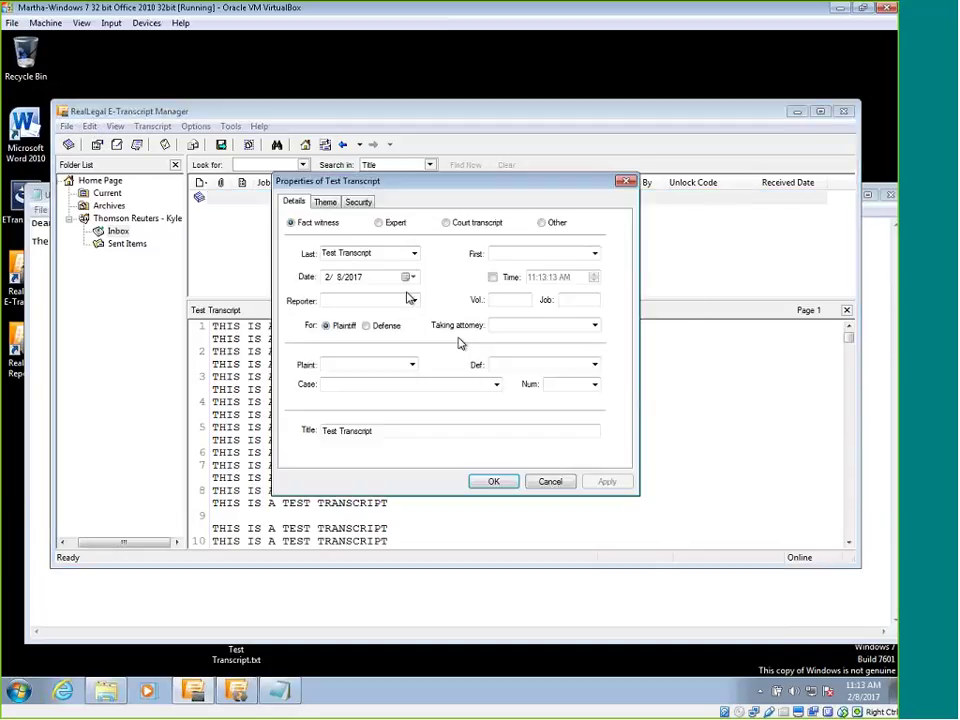
click(358, 201)
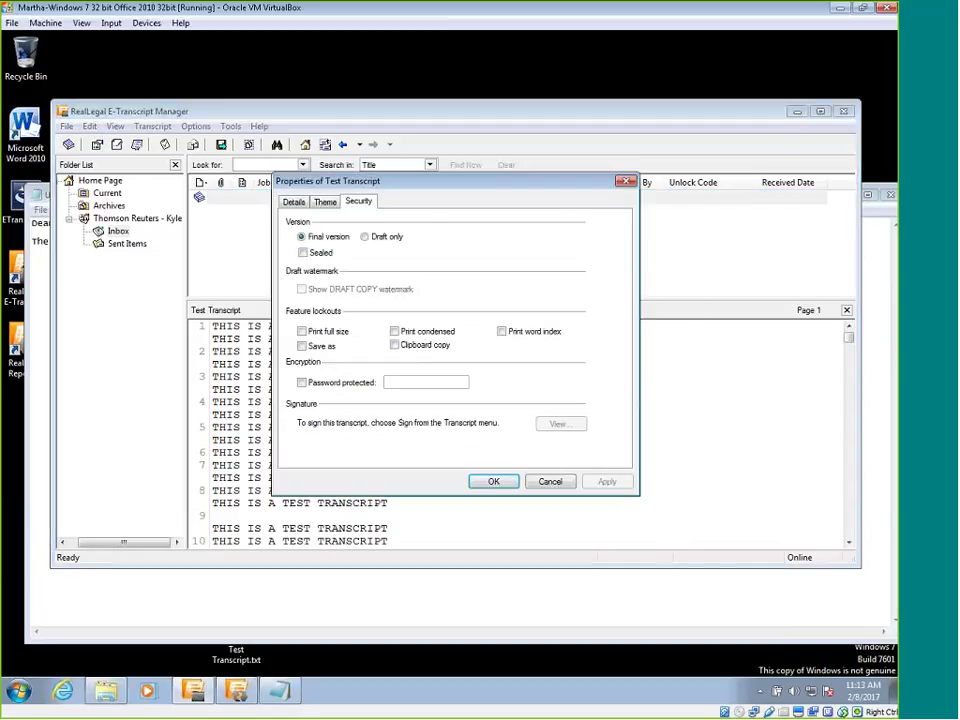
click(331, 389)
click(390, 385)
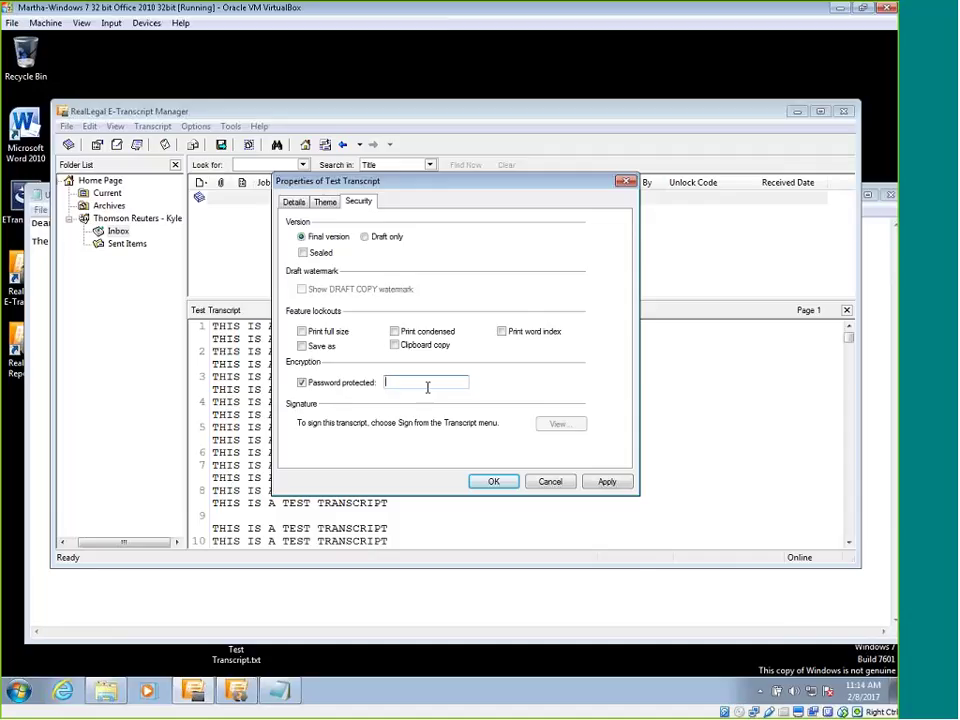
text(TEST123)
key(Return)
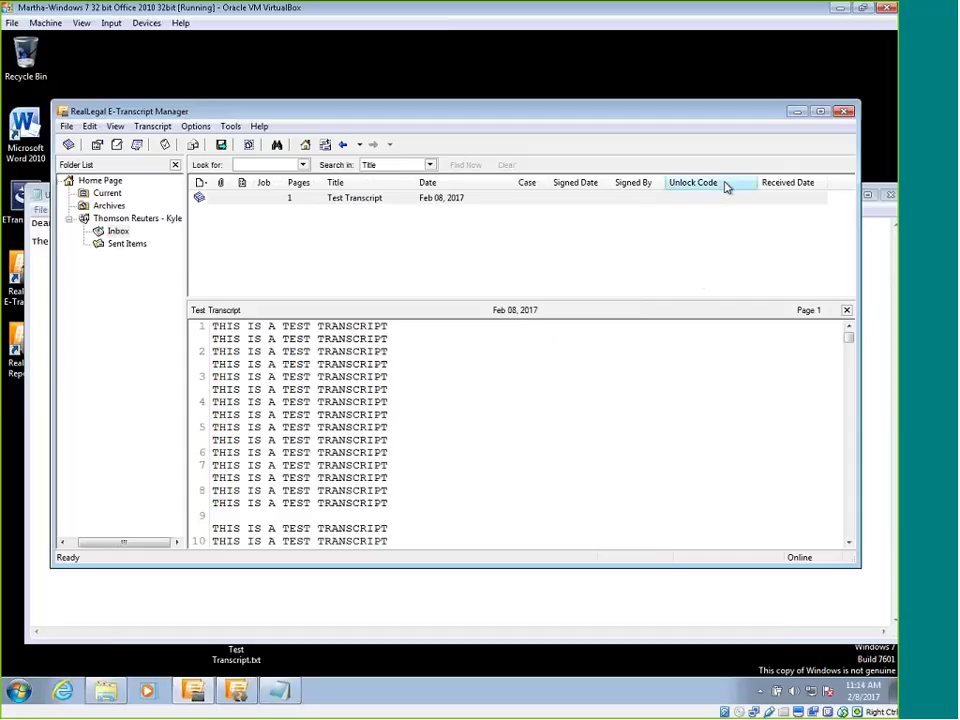
Add a Password column to the transcript list and select the Test Transcript row.
right_click(724, 185)
mouse_move(762, 277)
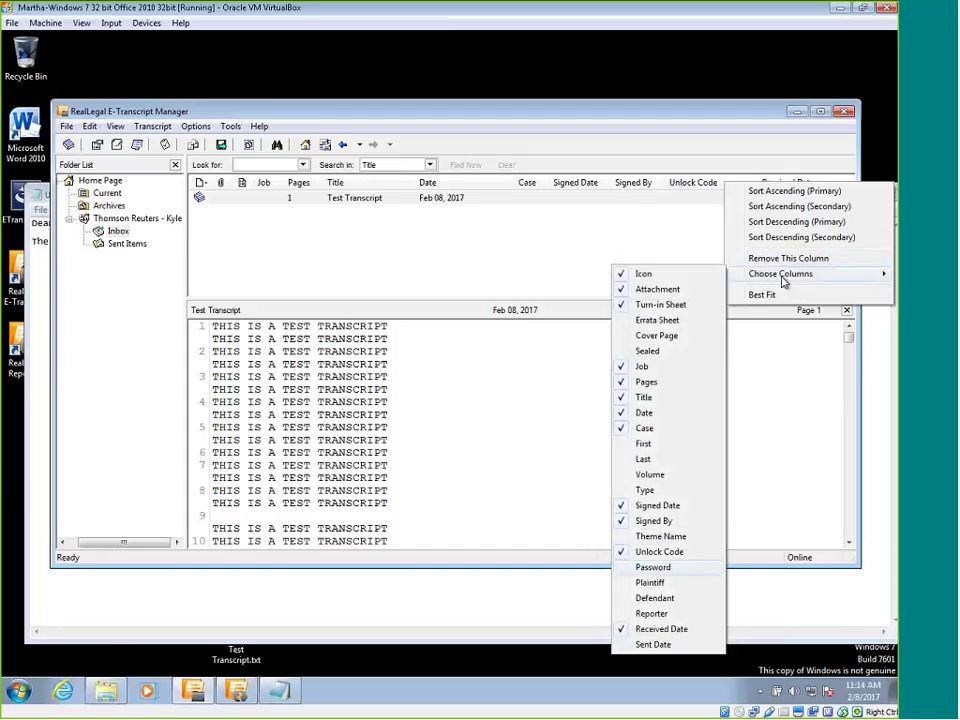
click(653, 567)
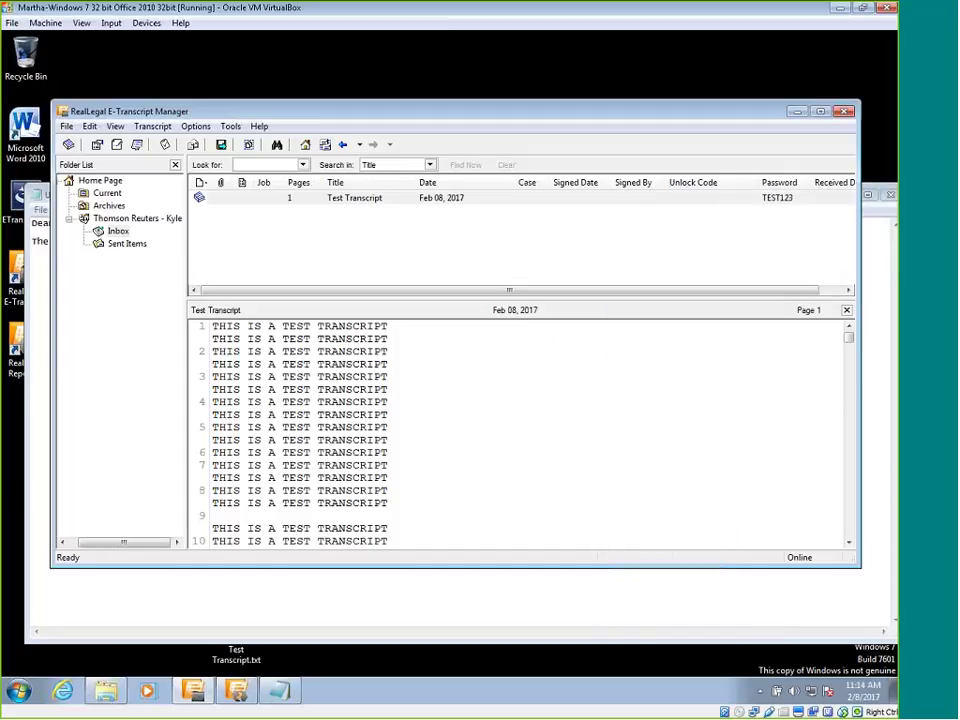
click(779, 199)
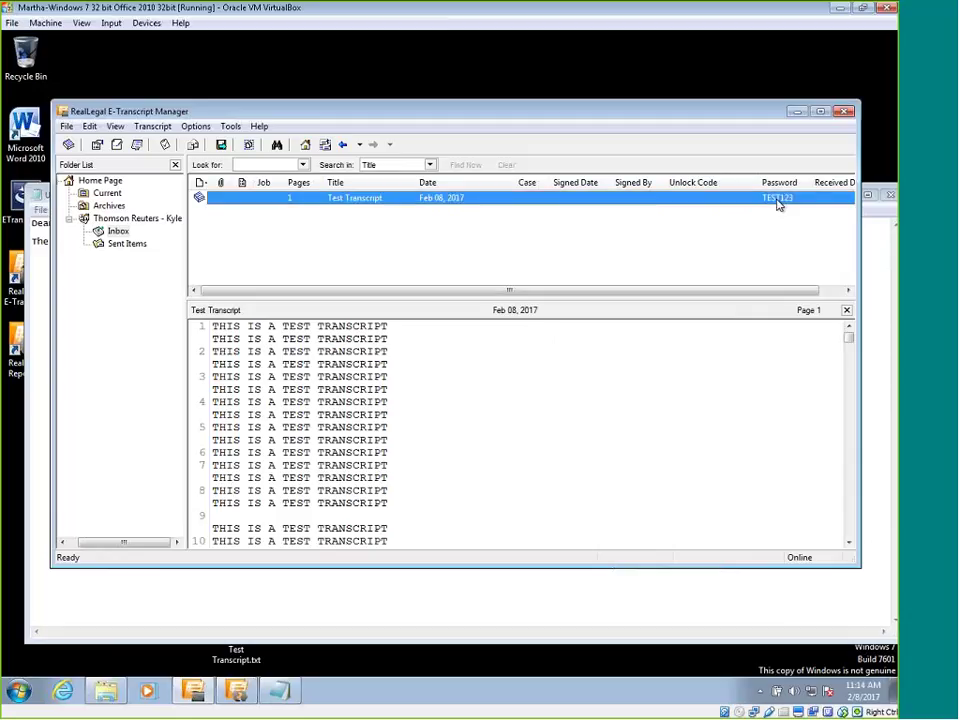
drag(756, 291, 784, 229)
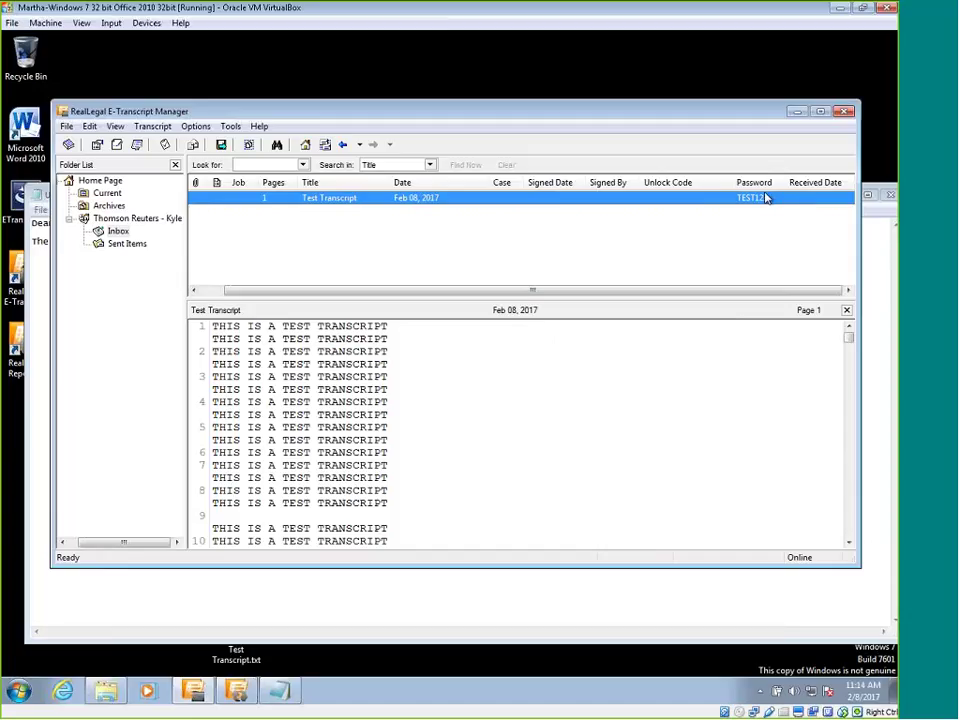
Copy the Test Transcript's password to the clipboard and switch back to the Notepad message.
right_click(766, 198)
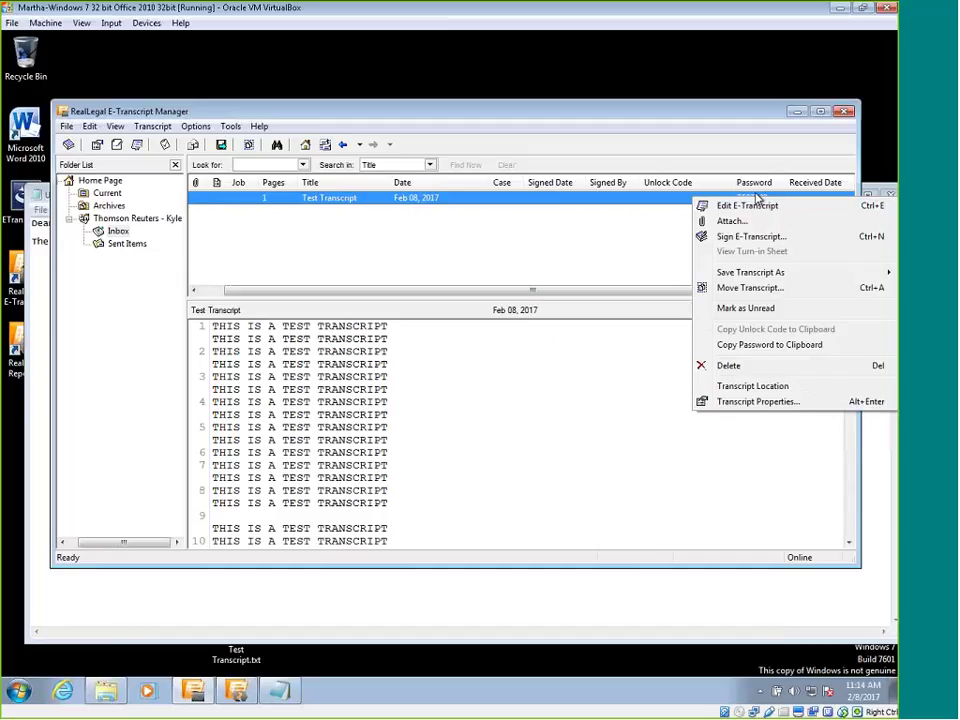
click(773, 344)
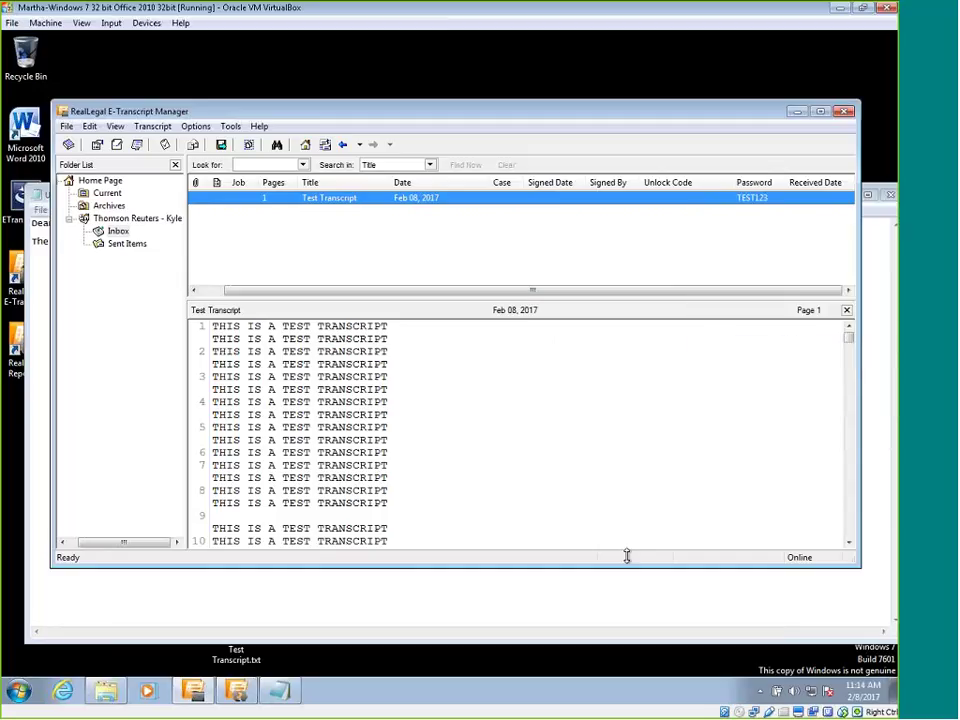
key(alt+f)
click(139, 180)
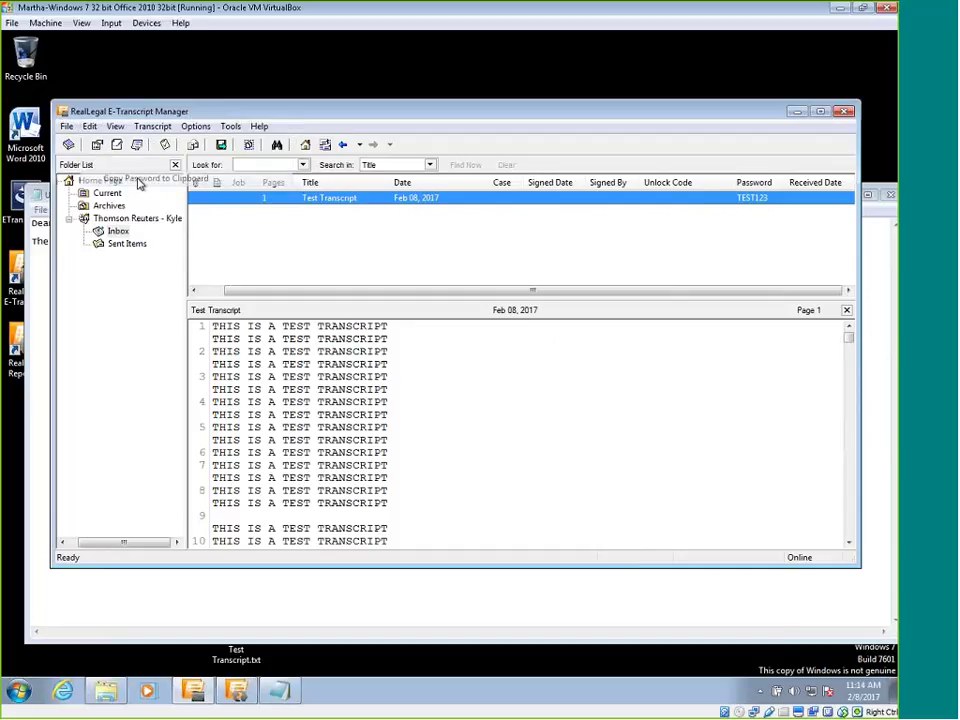
key(alt+Tab)
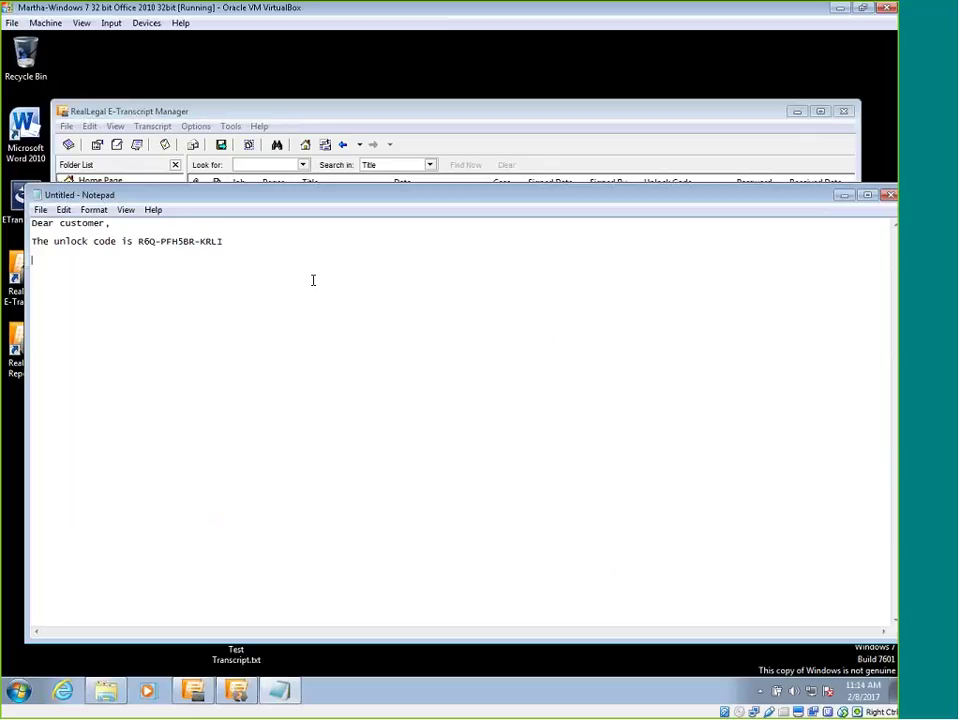
Paste the transcript password onto the empty third line, beneath the unlock code sentence.
right_click(97, 259)
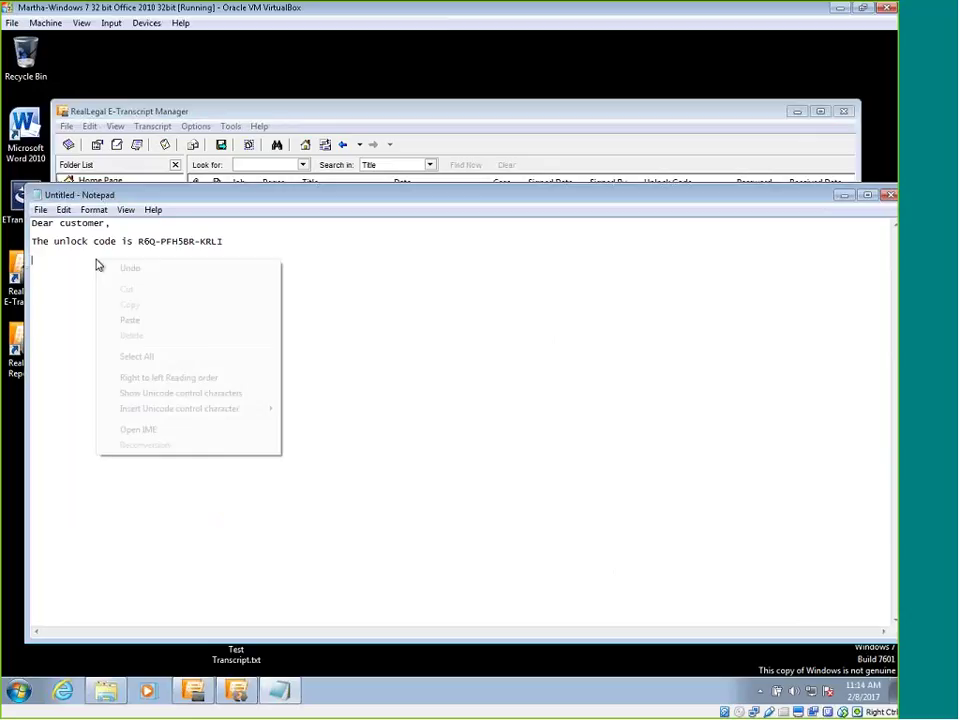
click(140, 324)
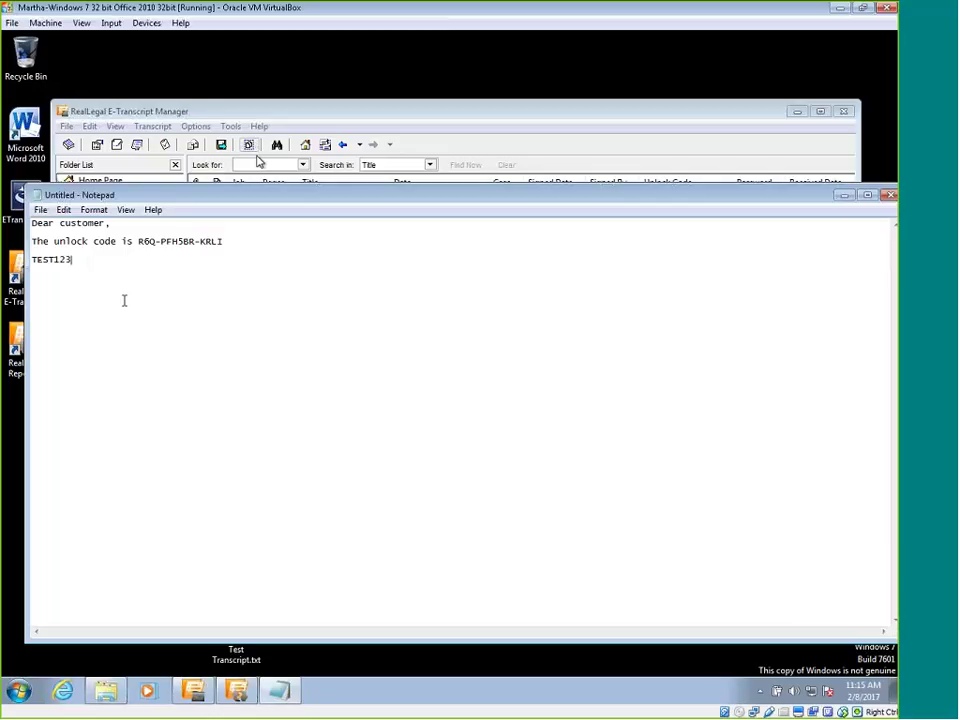
Nudge the Notepad window, check the pasted password line, then return to E-Transcript Manager.
drag(326, 197, 313, 206)
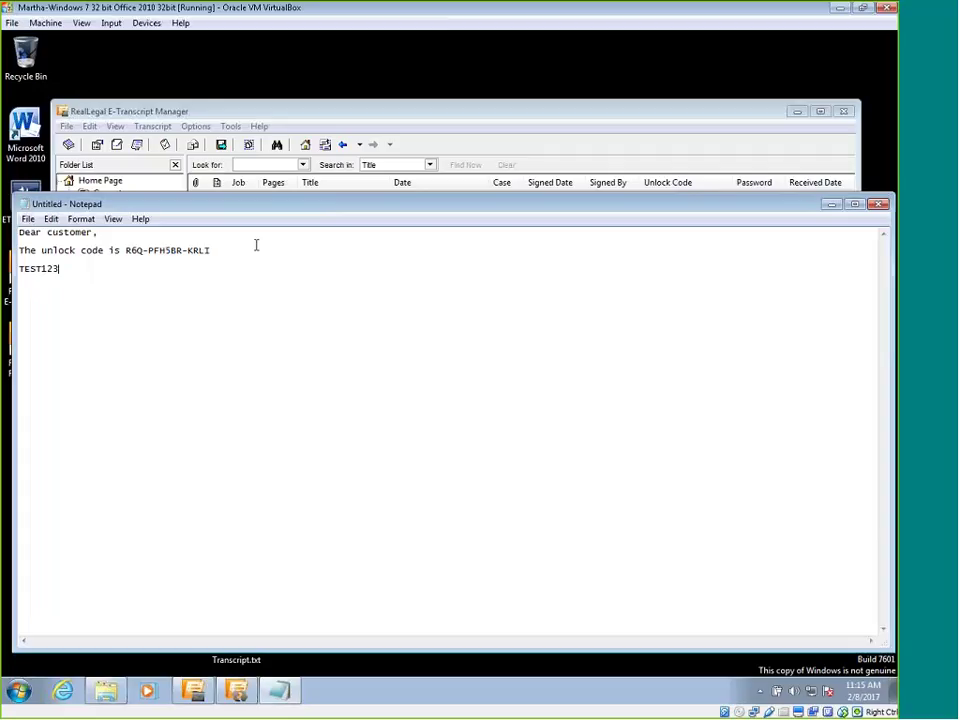
key(shift+Home)
click(155, 383)
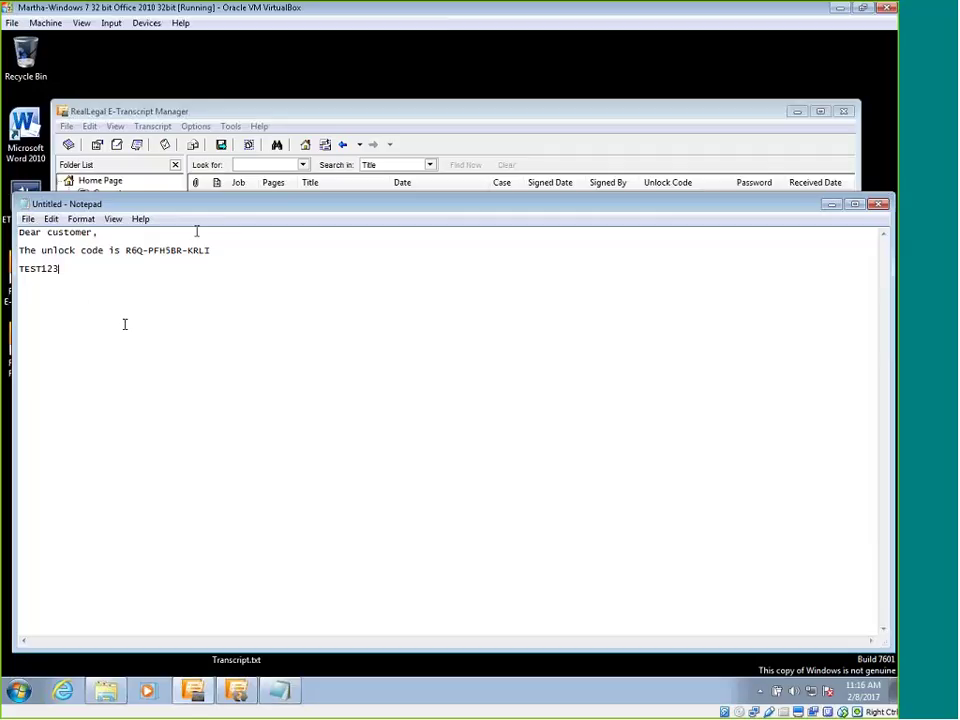
click(235, 110)
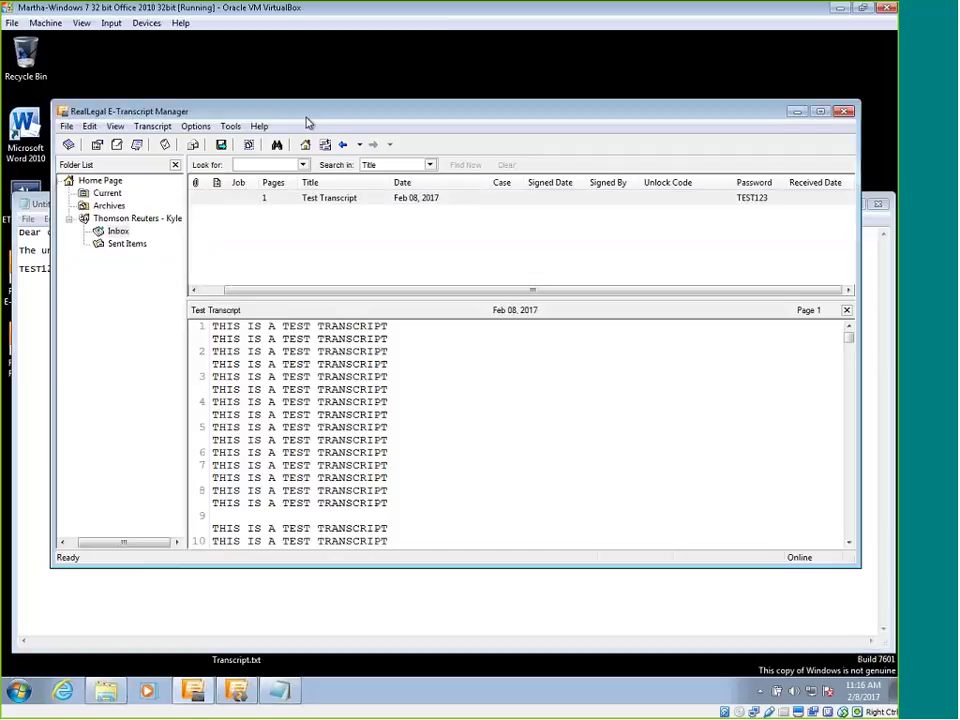